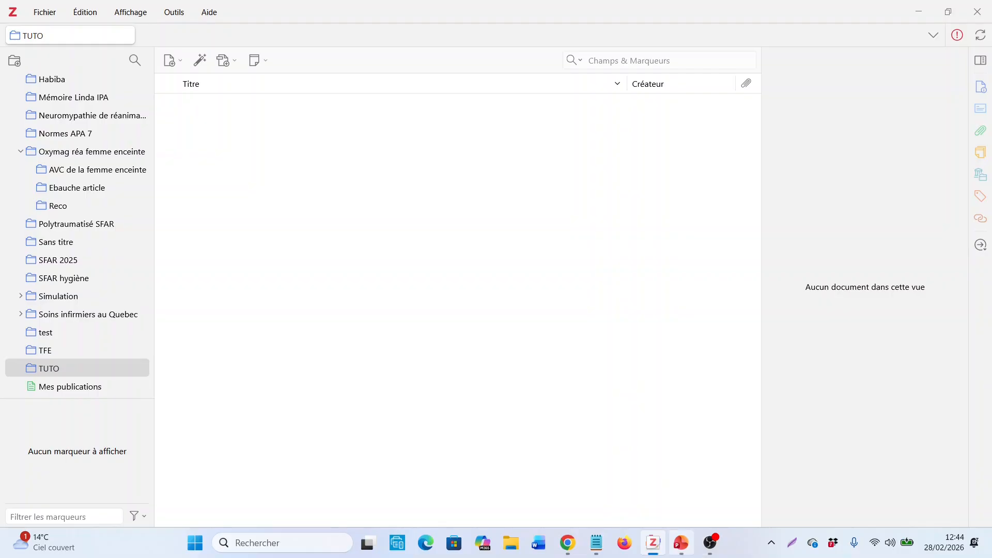
Switch to the PowerPoint slide show, enlarge its window to review the DOI and ISBN slide, and return to Zotero
{"action": "left_click", "coordinate": [680, 542]}
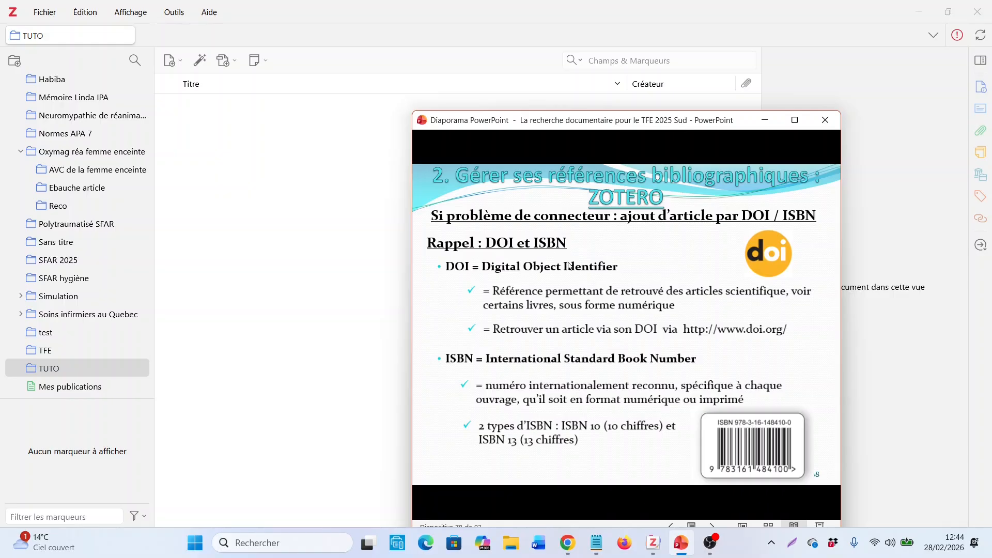
{"action": "double_click", "coordinate": [601, 122]}
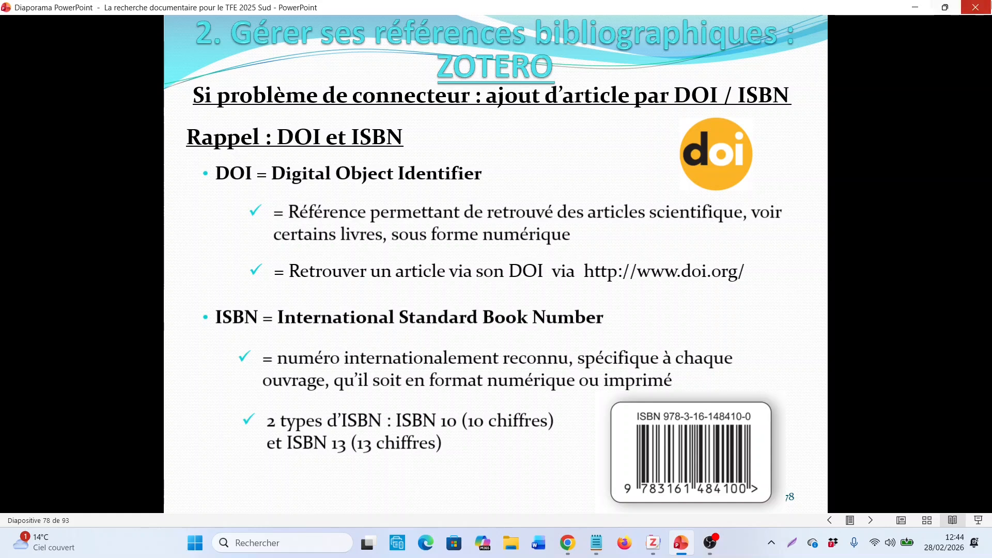
{"action": "left_click", "coordinate": [912, 5]}
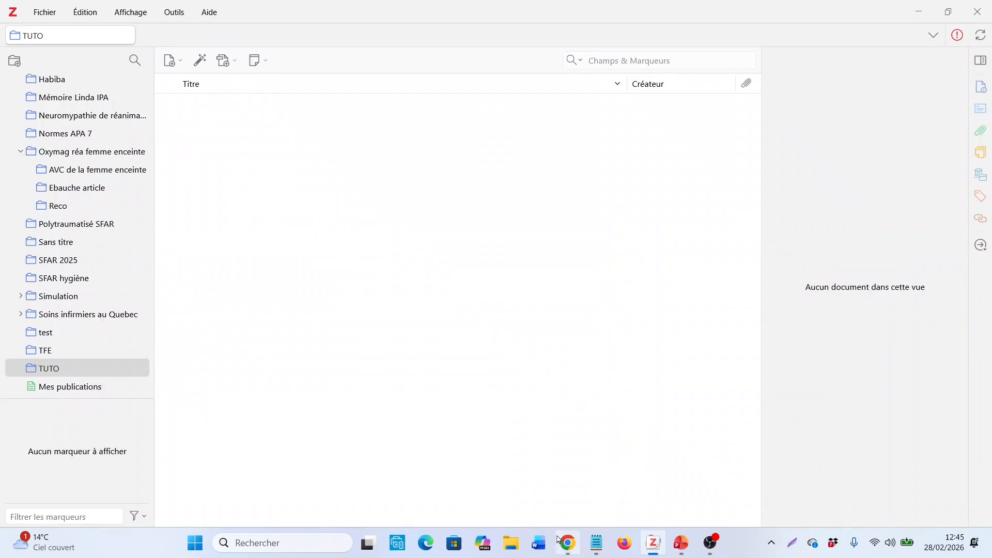
Switch to Chrome and copy the DOI 10.1016/j.scad.2018.10.003 from the ClinicalKey article "Étudiants en soins infirmiers et interruption de formation"
{"action": "left_click", "coordinate": [569, 547]}
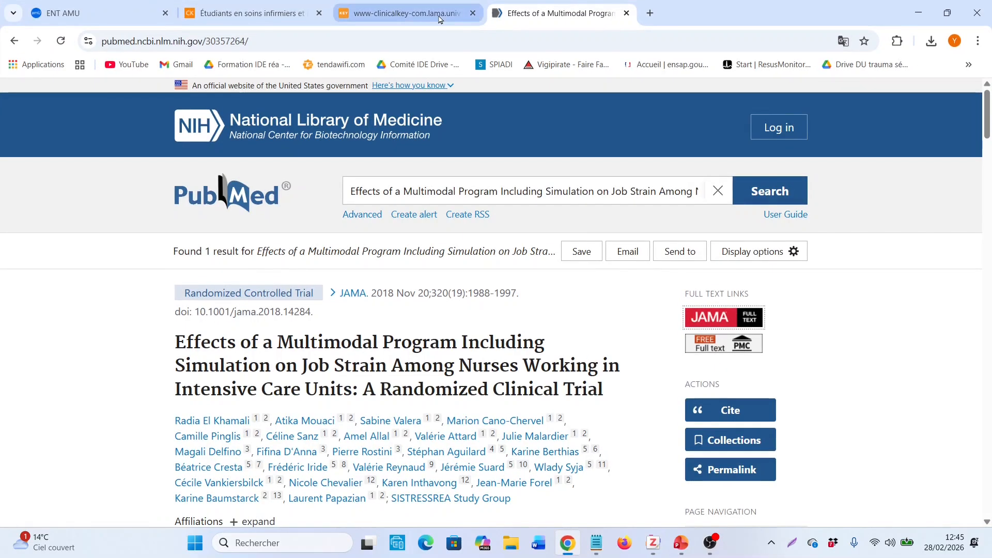
{"action": "left_click", "coordinate": [287, 22]}
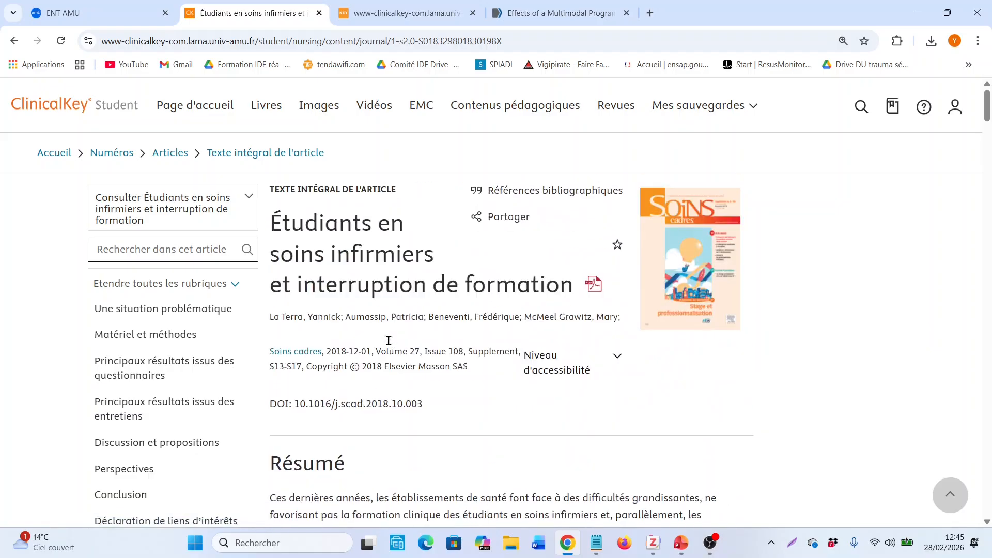
{"action": "left_click_drag", "start_coordinate": [365, 242], "coordinate": [390, 284]}
{"action": "left_click_drag", "start_coordinate": [278, 406], "coordinate": [433, 407]}
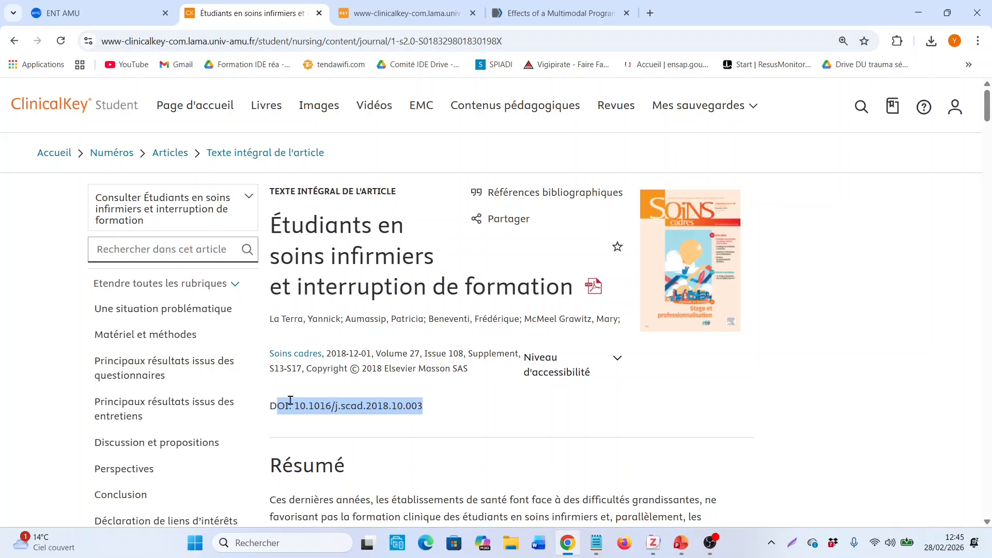
{"action": "left_click", "coordinate": [296, 405]}
{"action": "left_click_drag", "start_coordinate": [296, 405], "coordinate": [433, 407]}
{"action": "right_click", "coordinate": [409, 407]}
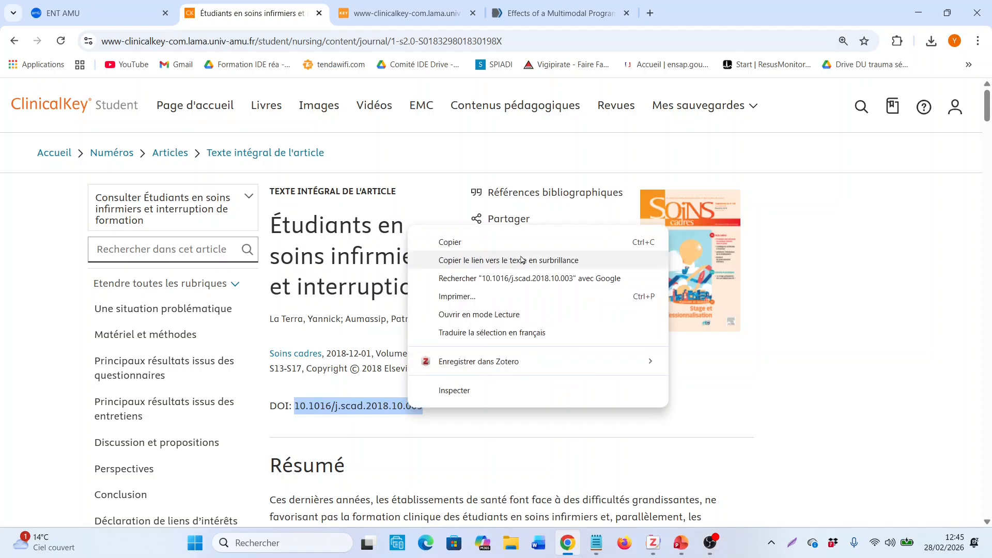
{"action": "left_click", "coordinate": [520, 241]}
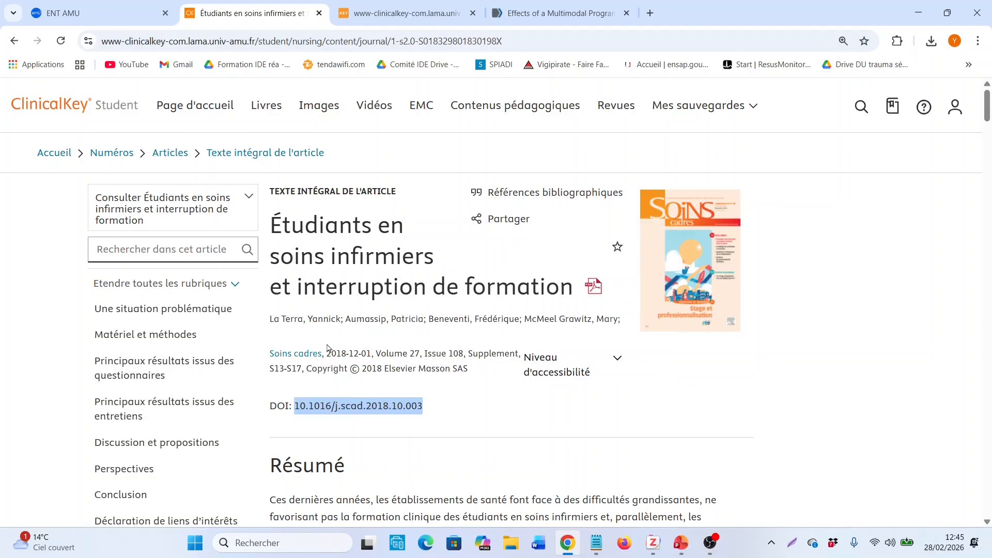
Open the article's PDF, examine the DOI link at the foot of its first page, and return to the article's web page
{"action": "scroll", "coordinate": [367, 408], "scroll_direction": "down", "scroll_amount": 1}
{"action": "scroll", "coordinate": [369, 410], "scroll_direction": "up", "scroll_amount": 1}
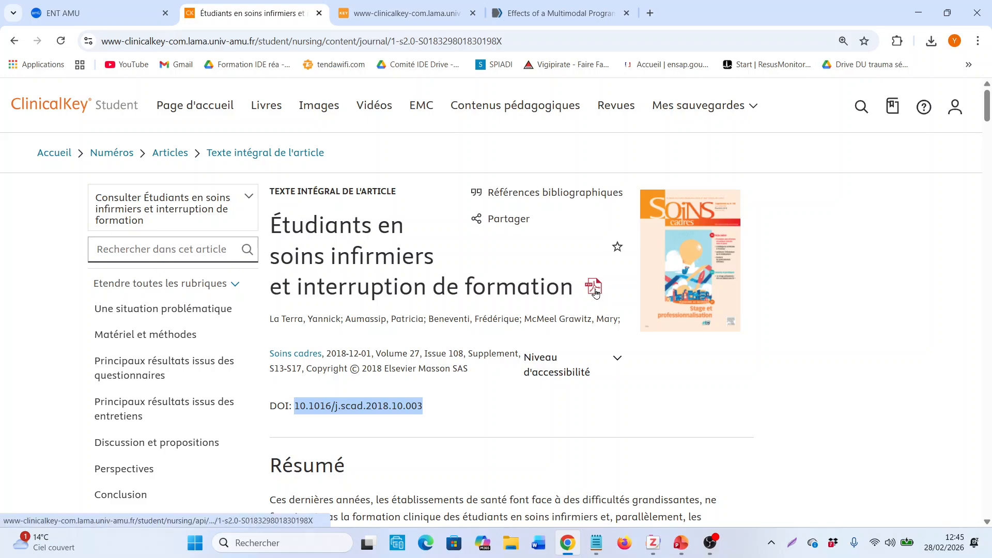
{"action": "left_click", "coordinate": [596, 291]}
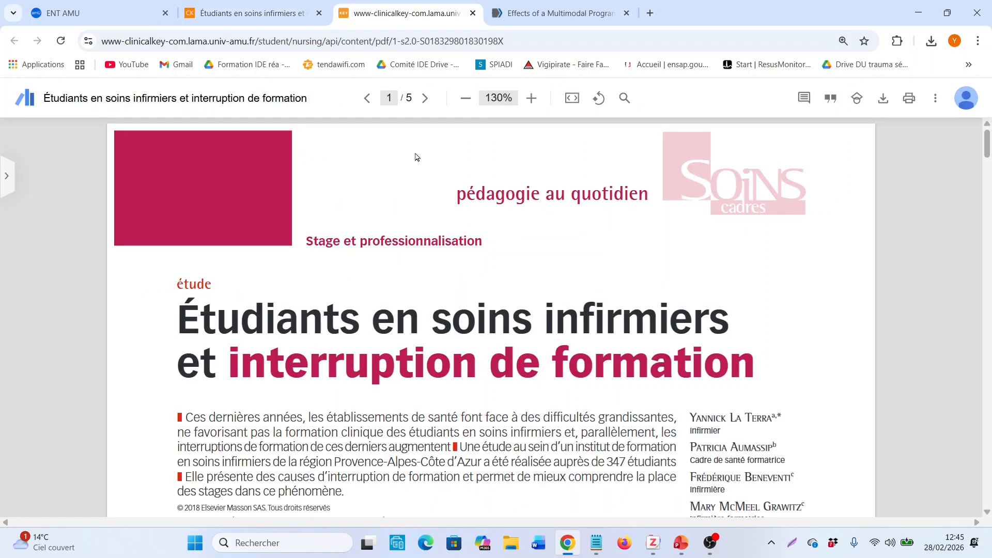
{"action": "scroll", "coordinate": [433, 238], "scroll_direction": "down", "scroll_amount": 2}
{"action": "scroll", "coordinate": [434, 246], "scroll_direction": "down", "scroll_amount": 2}
{"action": "scroll", "coordinate": [443, 227], "scroll_direction": "down", "scroll_amount": 4}
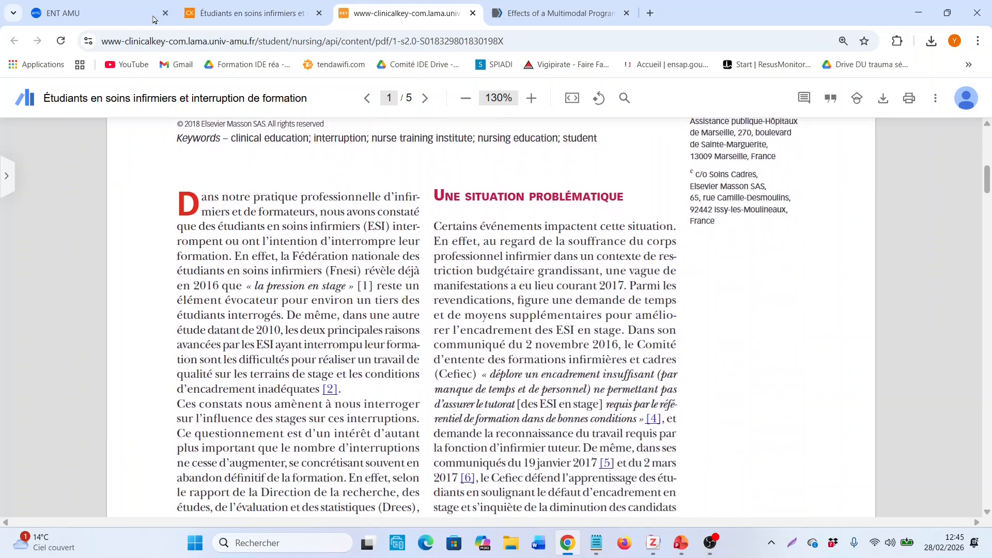
{"action": "scroll", "coordinate": [614, 386], "scroll_direction": "down", "scroll_amount": 4}
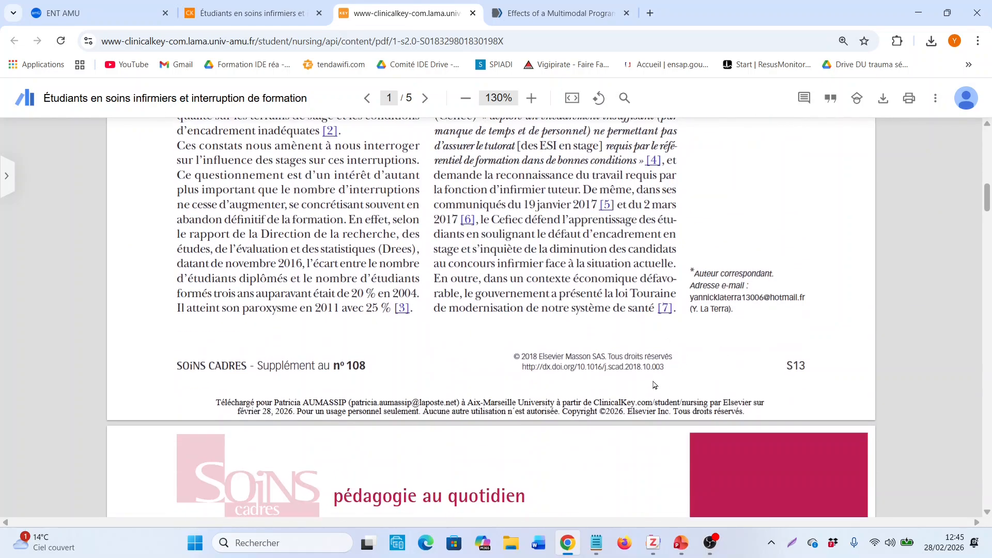
{"action": "scroll", "coordinate": [654, 387], "scroll_direction": "up", "scroll_amount": 2, "text": "ctrl"}
{"action": "scroll", "coordinate": [654, 387], "scroll_direction": "up", "scroll_amount": 5, "text": "ctrl"}
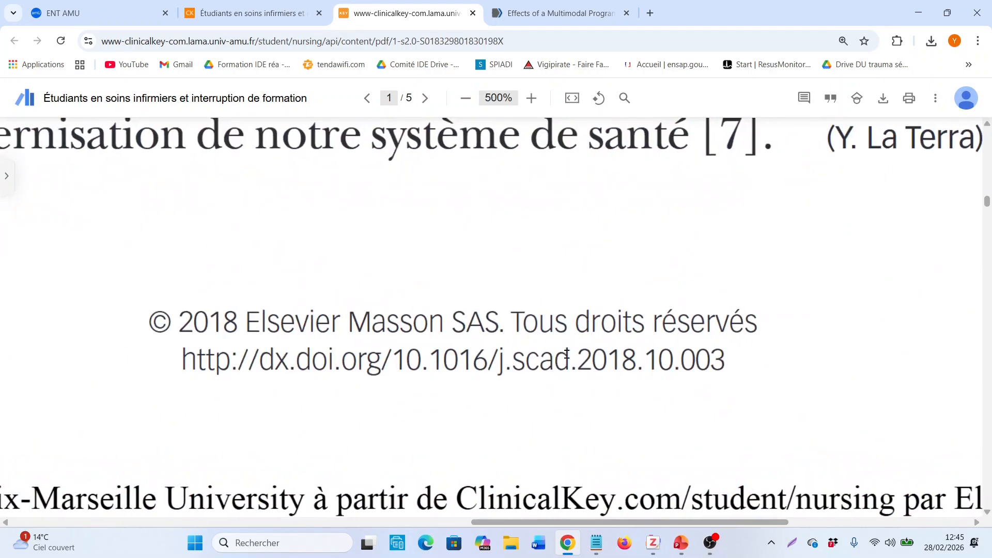
{"action": "left_click_drag", "start_coordinate": [394, 363], "coordinate": [762, 352]}
{"action": "left_click", "coordinate": [825, 376]}
{"action": "scroll", "coordinate": [665, 246], "scroll_direction": "down", "scroll_amount": 5, "text": "ctrl"}
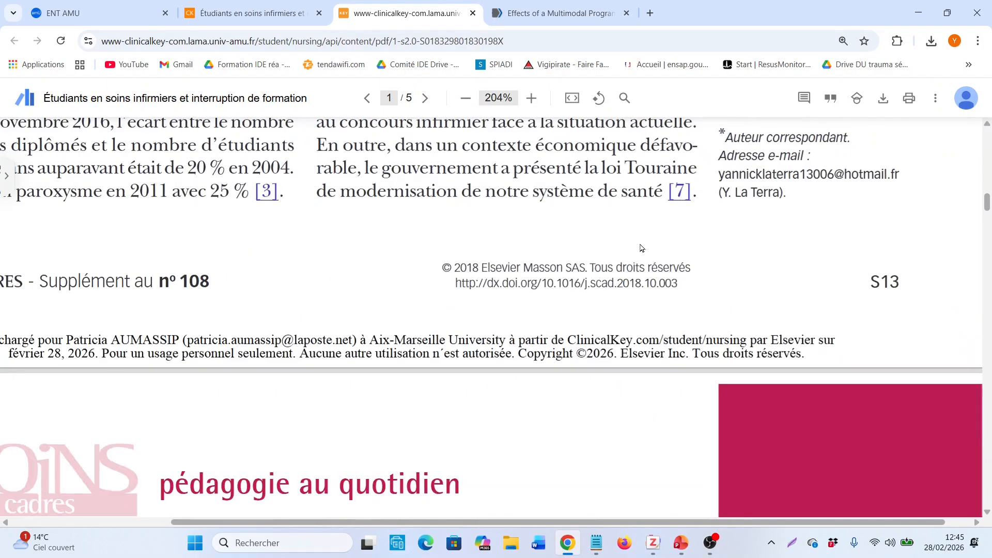
{"action": "scroll", "coordinate": [640, 248], "scroll_direction": "down", "scroll_amount": 2, "text": "ctrl"}
{"action": "left_click", "coordinate": [253, 13]}
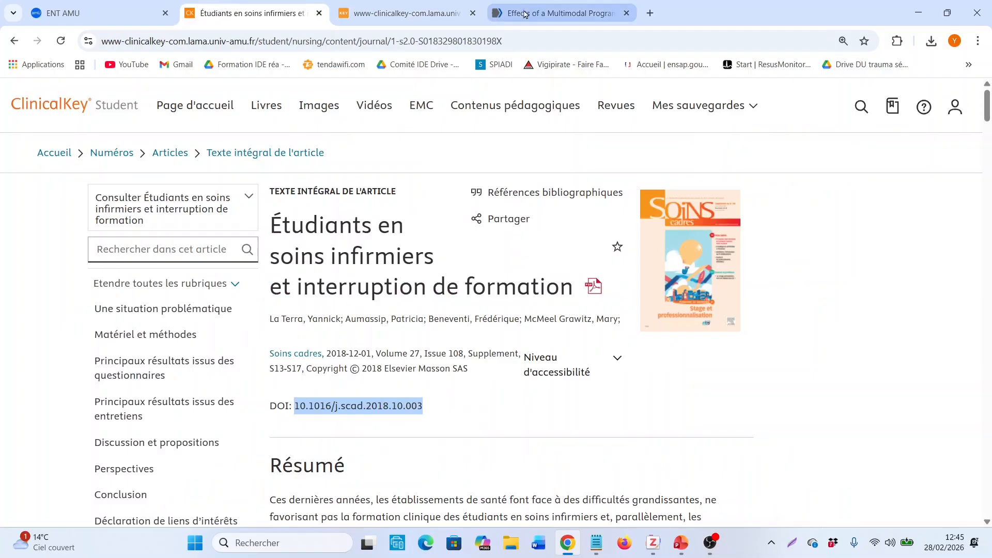
Switch to Zotero and add the article to the TUTO collection by its identifier, using the copied DOI 10.1016/j.scad.2018.10.003
{"action": "left_click", "coordinate": [654, 542]}
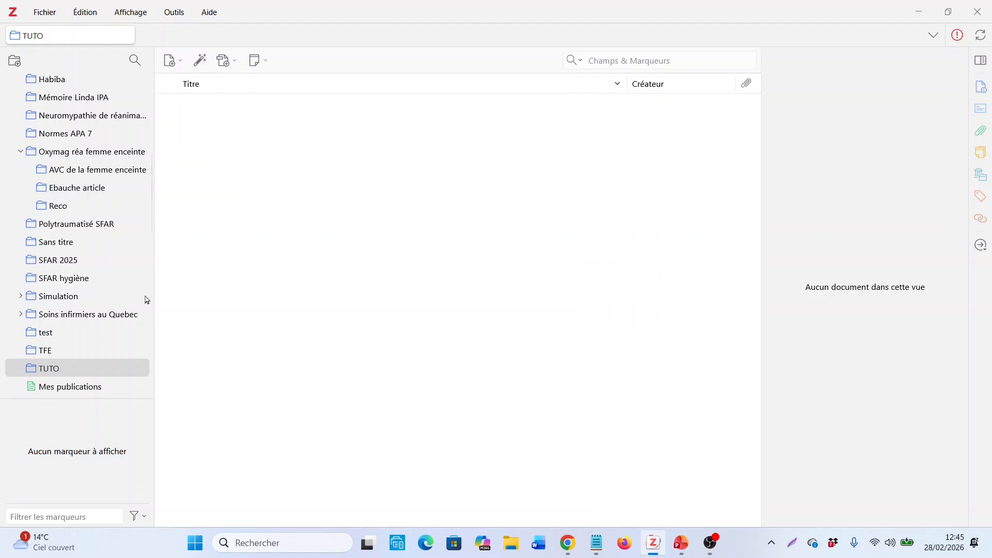
{"action": "left_click", "coordinate": [201, 61]}
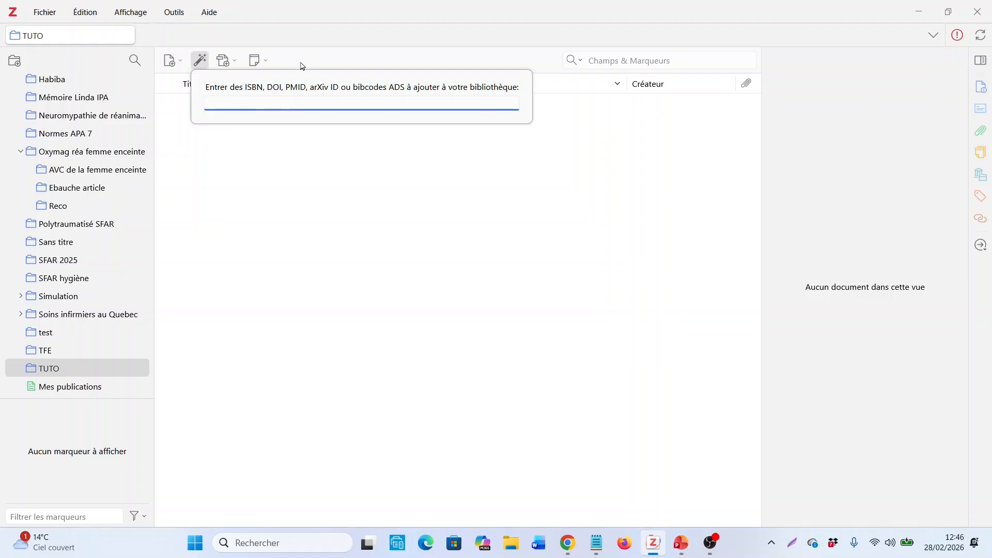
{"action": "right_click", "coordinate": [356, 103]}
{"action": "left_click", "coordinate": [391, 203]}
{"action": "key", "text": "Return"}
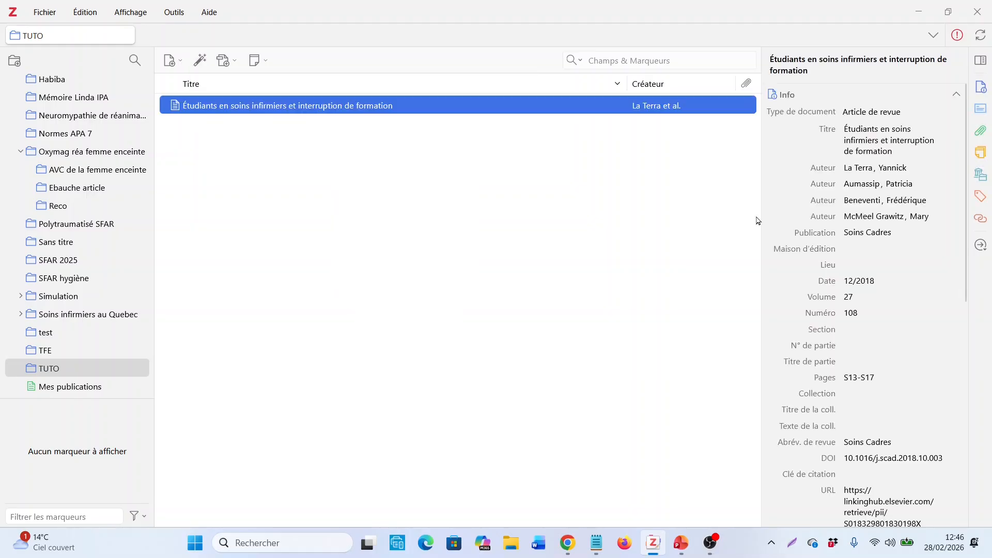
Review the imported article's bibliographic details, from title and authors to DOI, attachments and collections
{"action": "scroll", "coordinate": [895, 370], "scroll_direction": "down", "scroll_amount": 4}
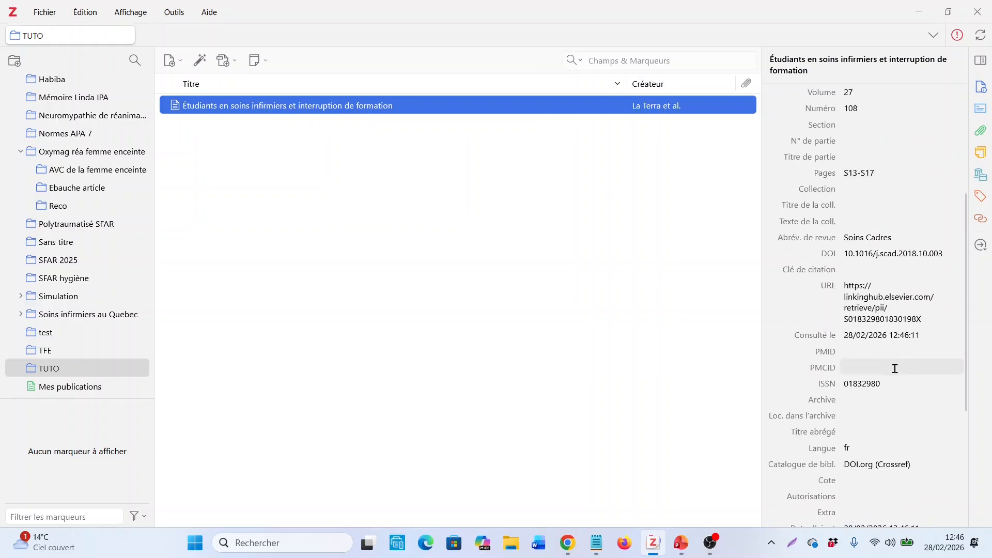
{"action": "scroll", "coordinate": [888, 310], "scroll_direction": "down", "scroll_amount": 5}
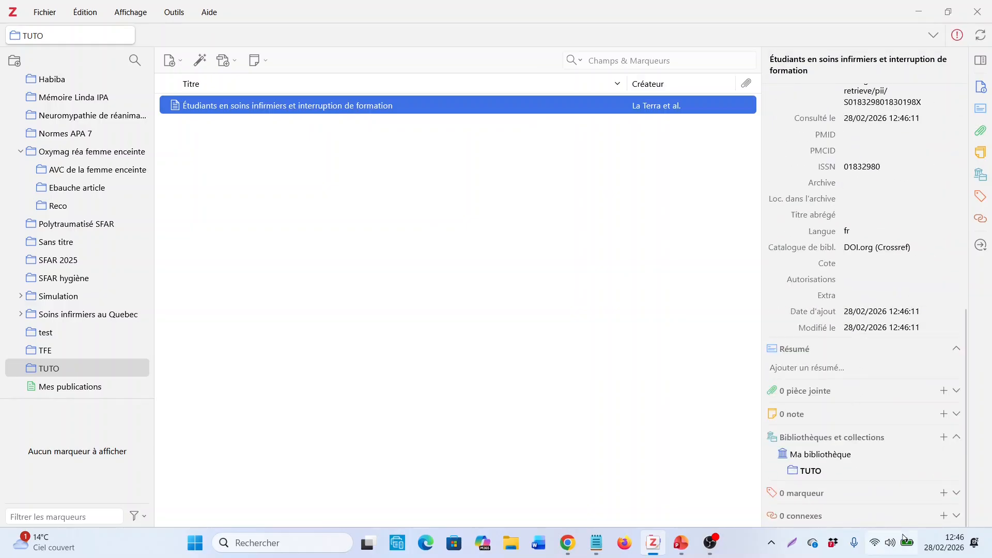
{"action": "scroll", "coordinate": [909, 278], "scroll_direction": "up", "scroll_amount": 10}
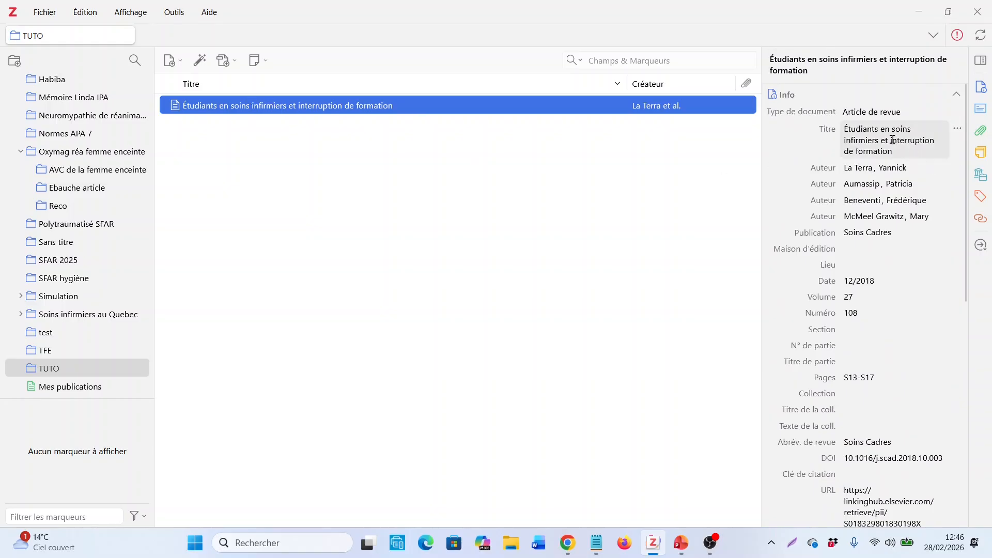
{"action": "scroll", "coordinate": [893, 248], "scroll_direction": "down", "scroll_amount": 3}
{"action": "scroll", "coordinate": [893, 272], "scroll_direction": "down", "scroll_amount": 3}
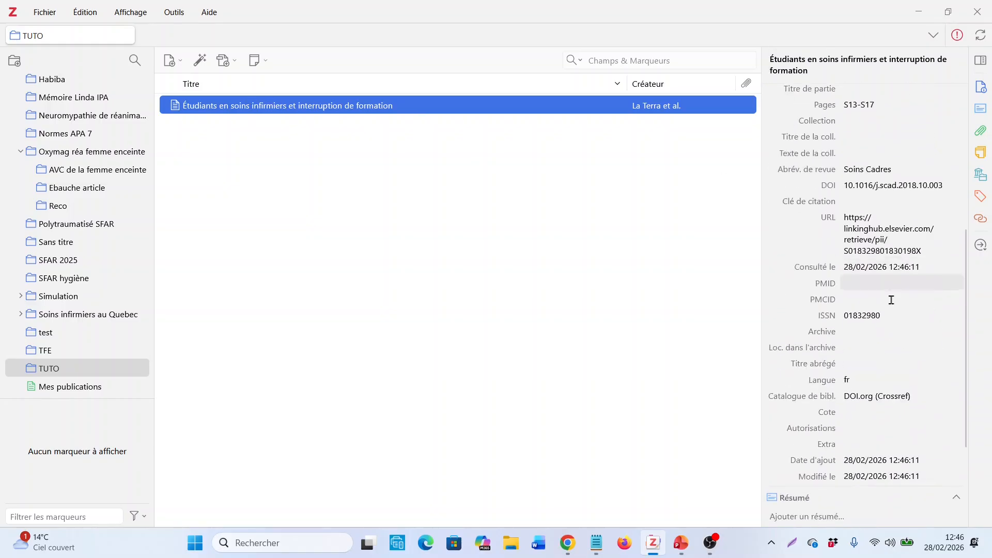
{"action": "scroll", "coordinate": [890, 299], "scroll_direction": "up", "scroll_amount": 6}
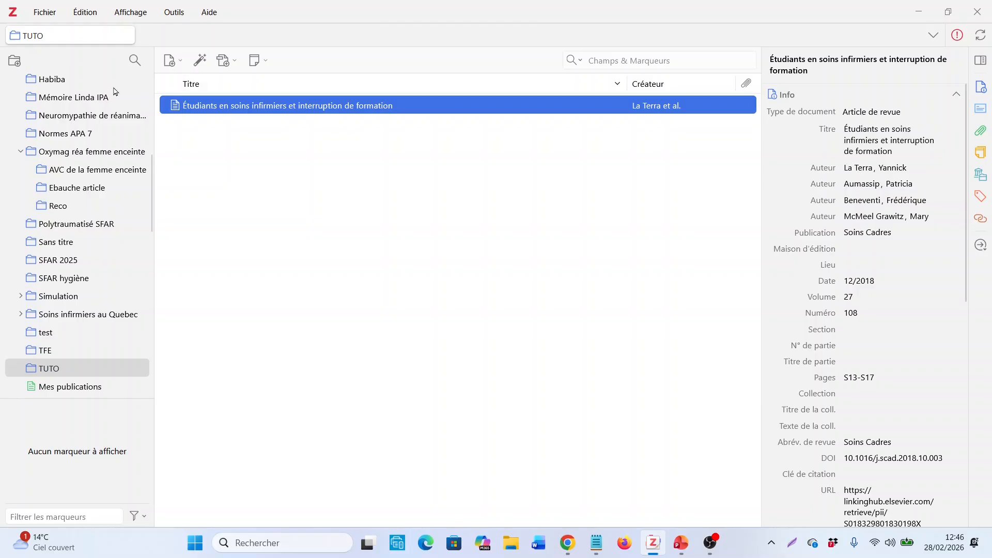
Switch to Chrome and copy the PMID 30357264 from the PubMed page of the multimodal simulation program article
{"action": "left_click", "coordinate": [570, 549]}
{"action": "left_click", "coordinate": [637, 7]}
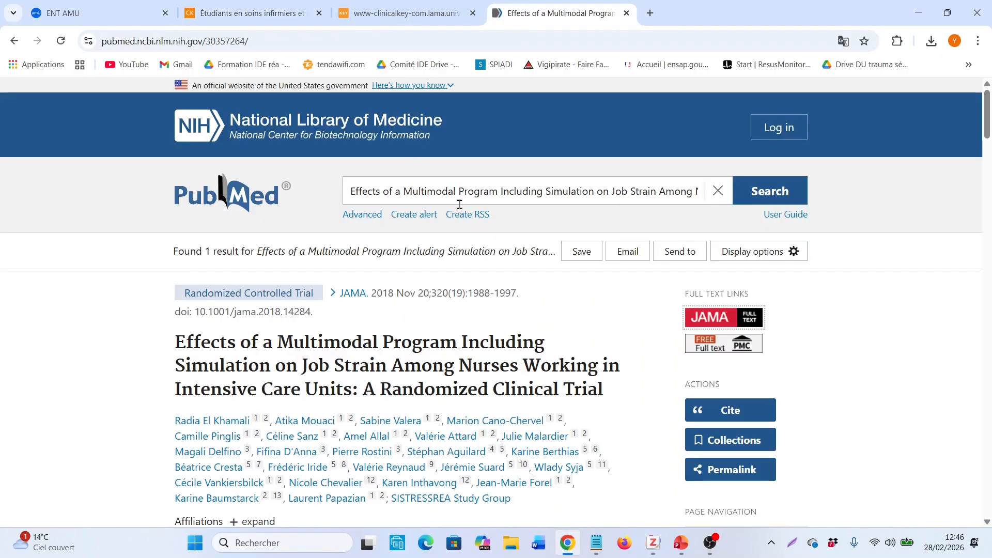
{"action": "scroll", "coordinate": [470, 258], "scroll_direction": "down", "scroll_amount": 4}
{"action": "scroll", "coordinate": [469, 271], "scroll_direction": "up", "scroll_amount": 1}
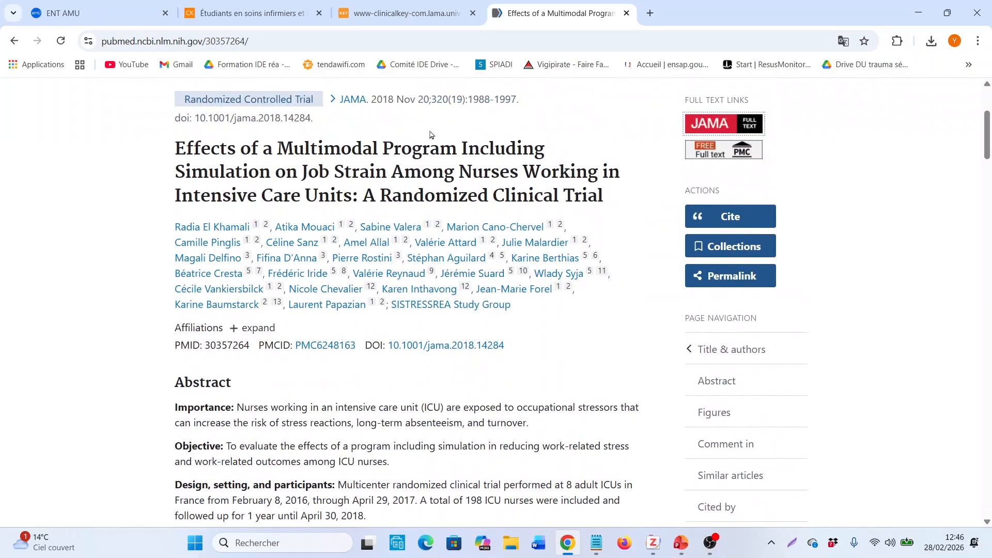
{"action": "double_click", "coordinate": [230, 346]}
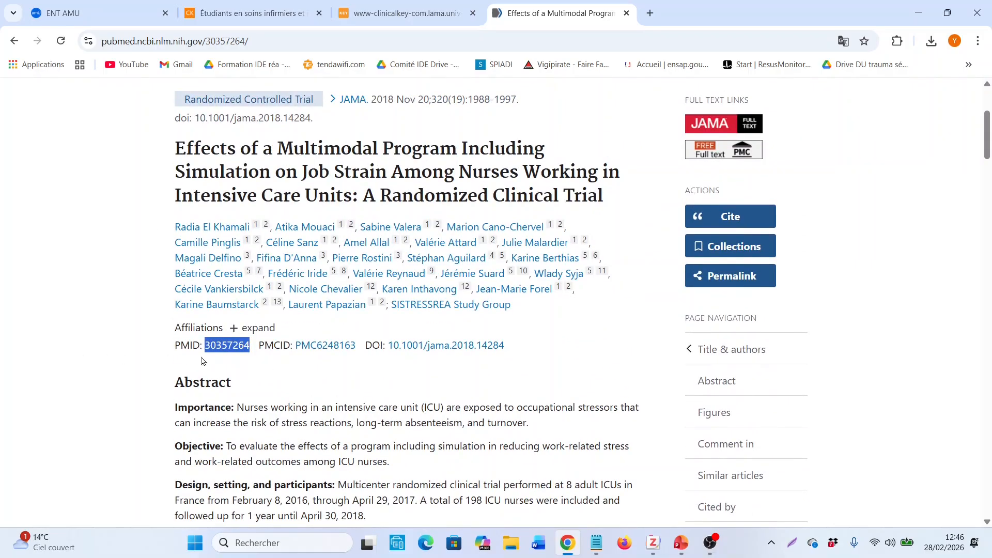
{"action": "left_click", "coordinate": [329, 367]}
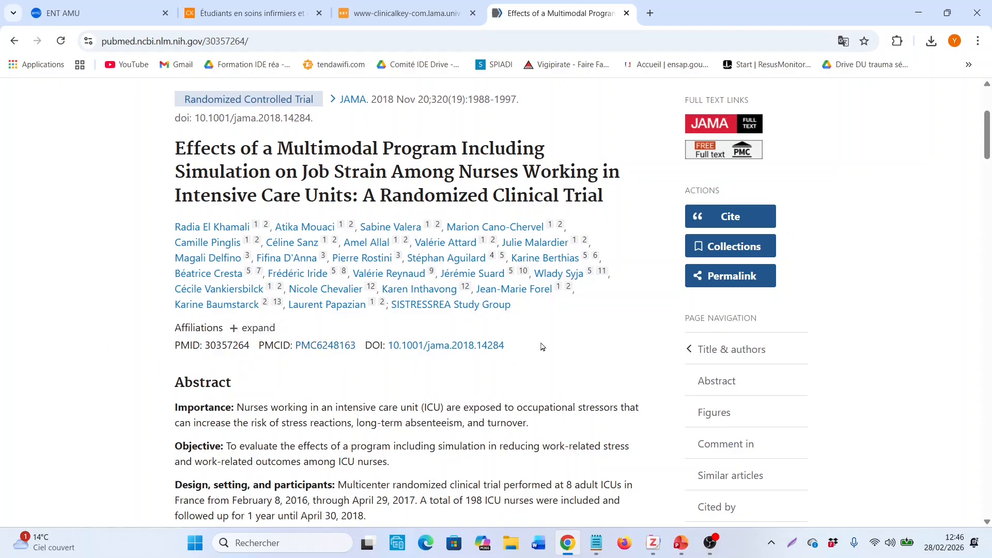
{"action": "left_click_drag", "start_coordinate": [511, 349], "coordinate": [209, 360]}
{"action": "left_click", "coordinate": [500, 381]}
{"action": "double_click", "coordinate": [234, 350]}
{"action": "right_click", "coordinate": [234, 349]}
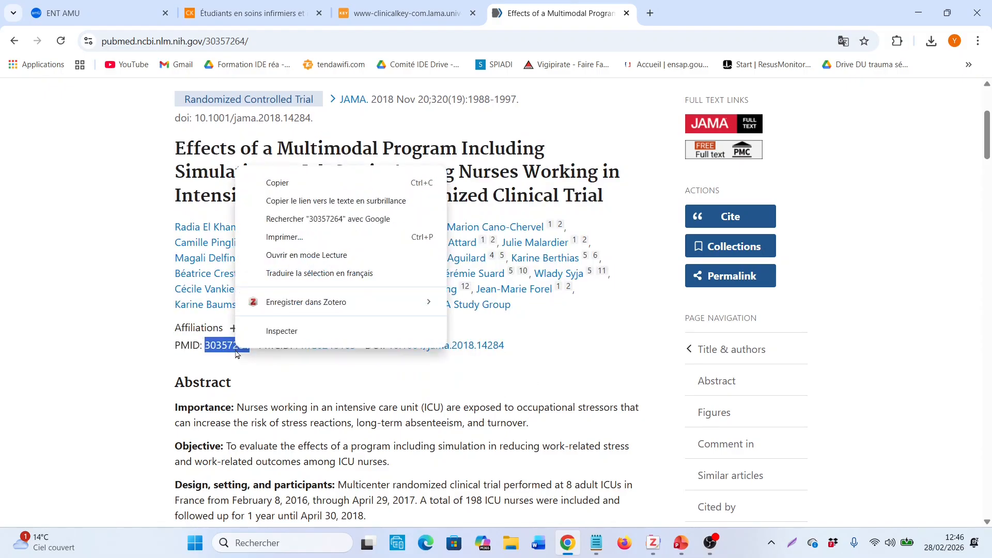
{"action": "left_click", "coordinate": [263, 184]}
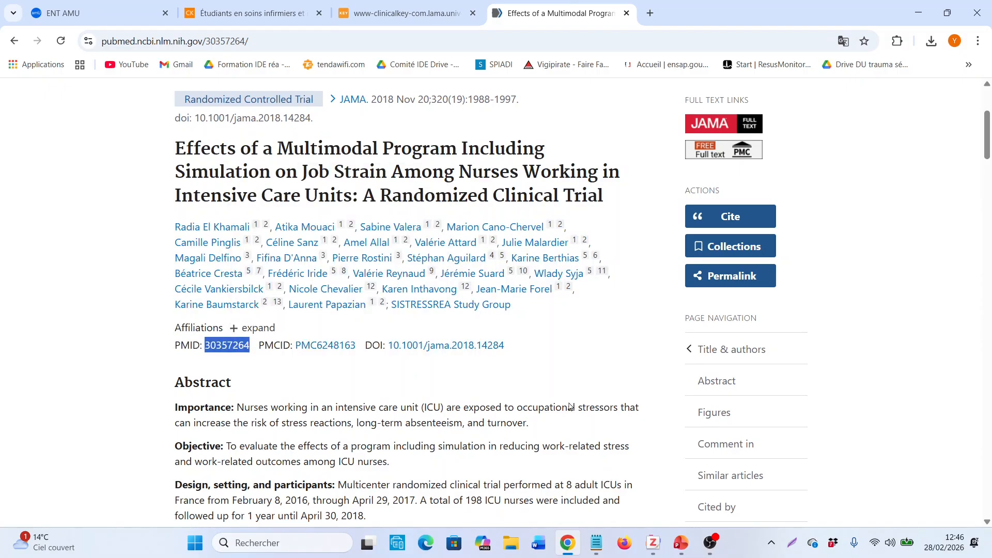
Switch to Zotero and add the PubMed article to the TUTO collection by its identifier, using the copied PMID 30357264
{"action": "left_click", "coordinate": [653, 542]}
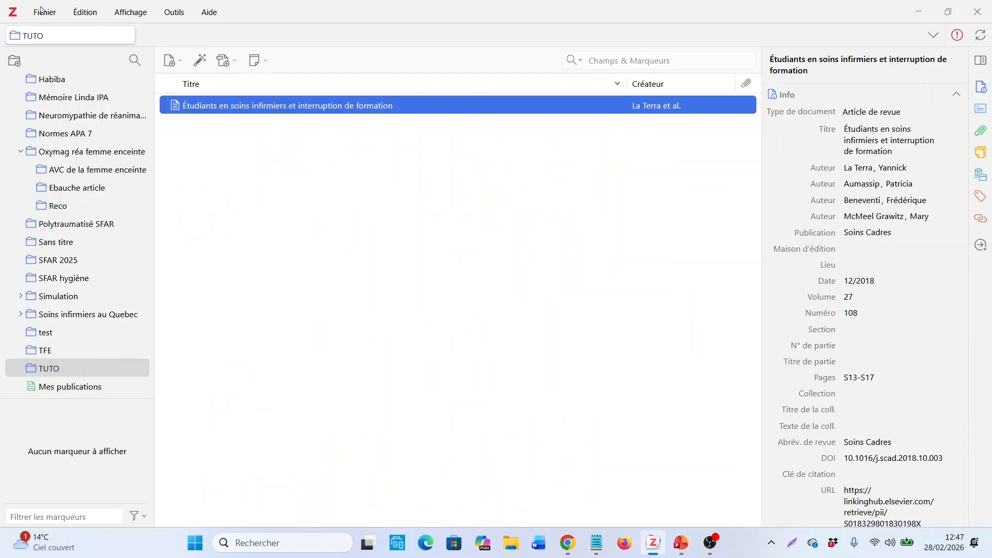
{"action": "left_click", "coordinate": [200, 61]}
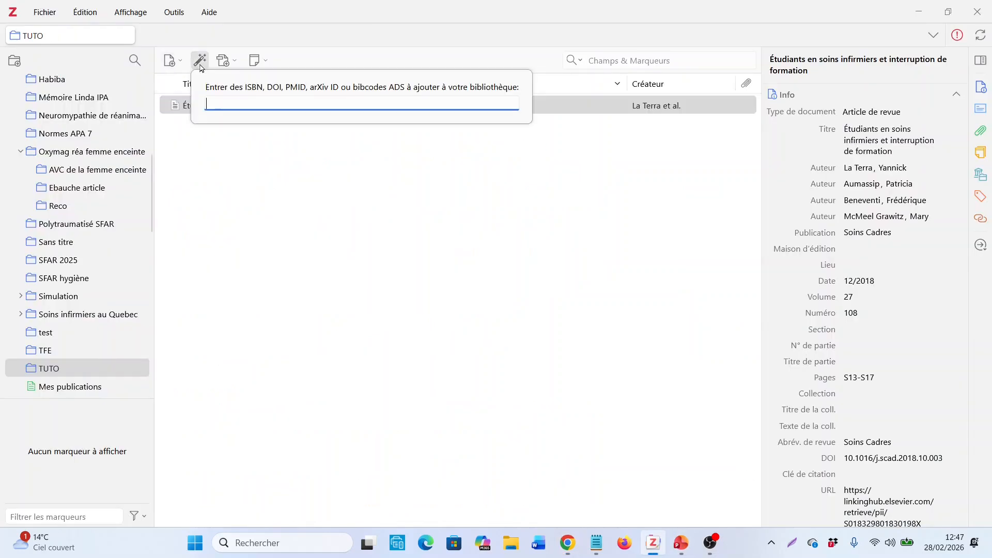
{"action": "right_click", "coordinate": [302, 103]}
{"action": "left_click", "coordinate": [343, 193]}
{"action": "key", "text": "Return"}
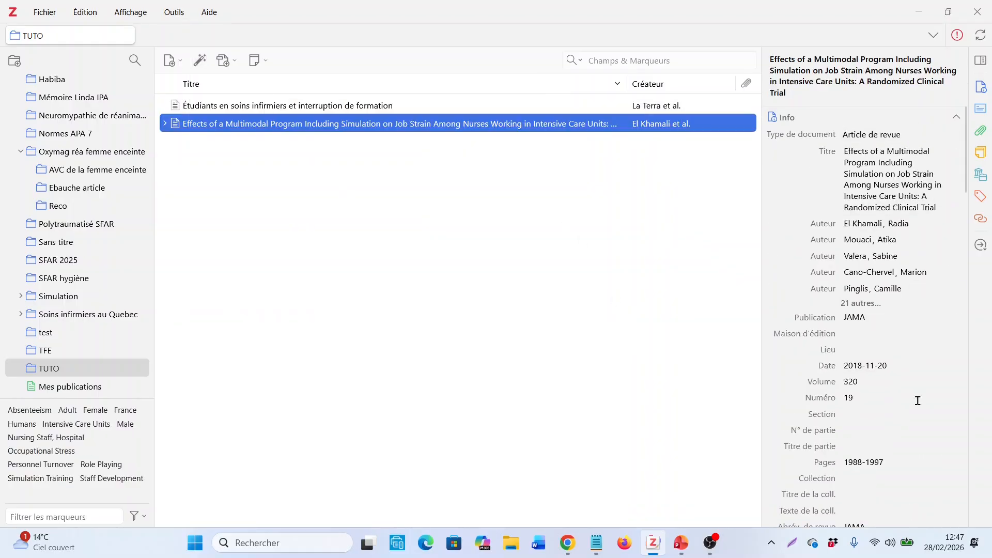
Review the imported JAMA article's bibliographic details, and expand and collapse its child items
{"action": "scroll", "coordinate": [870, 257], "scroll_direction": "down", "scroll_amount": 4}
{"action": "scroll", "coordinate": [810, 265], "scroll_direction": "up", "scroll_amount": 1}
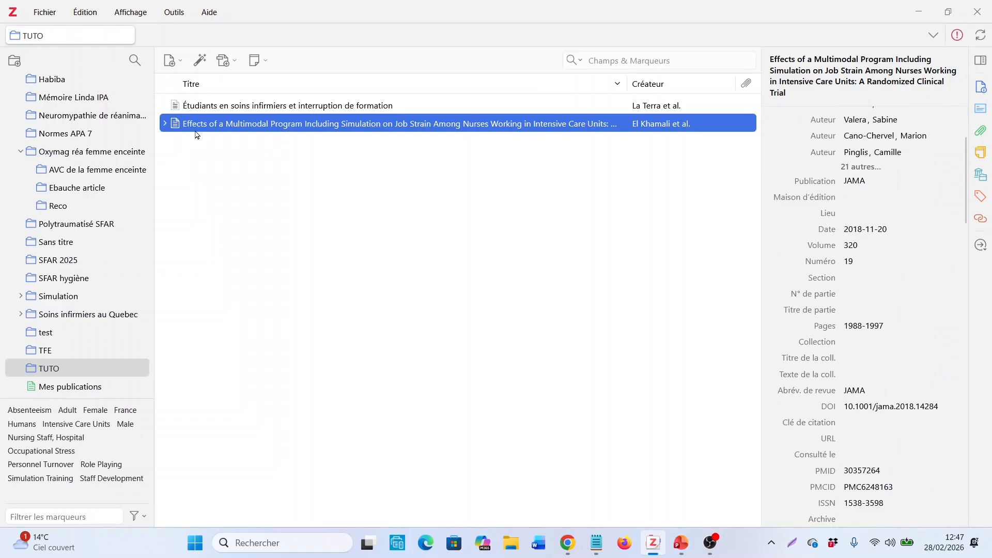
{"action": "left_click", "coordinate": [165, 124]}
{"action": "left_click", "coordinate": [166, 124]}
Switch back to the PowerPoint slide about DOI and ISBN
{"action": "mouse_move", "coordinate": [659, 555]}
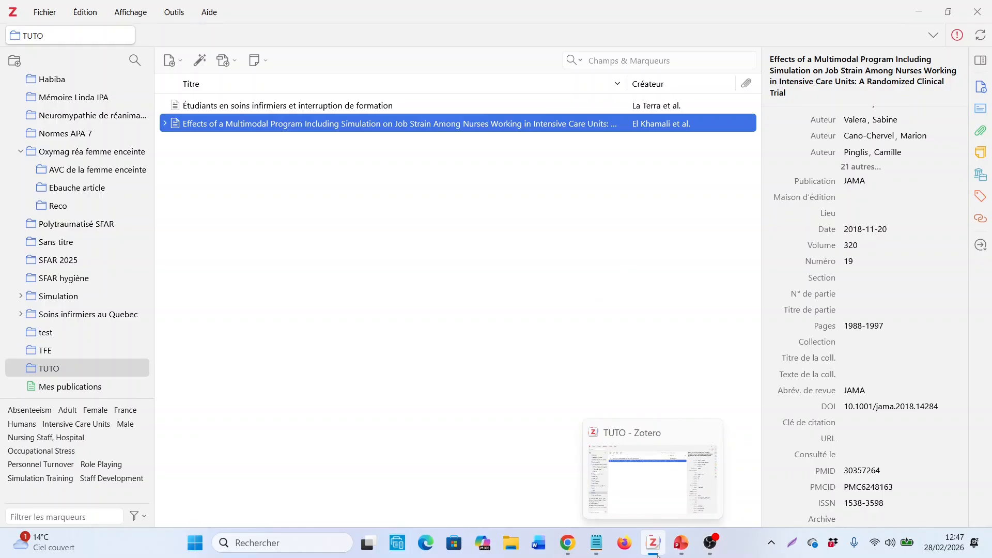
{"action": "left_click", "coordinate": [728, 488]}
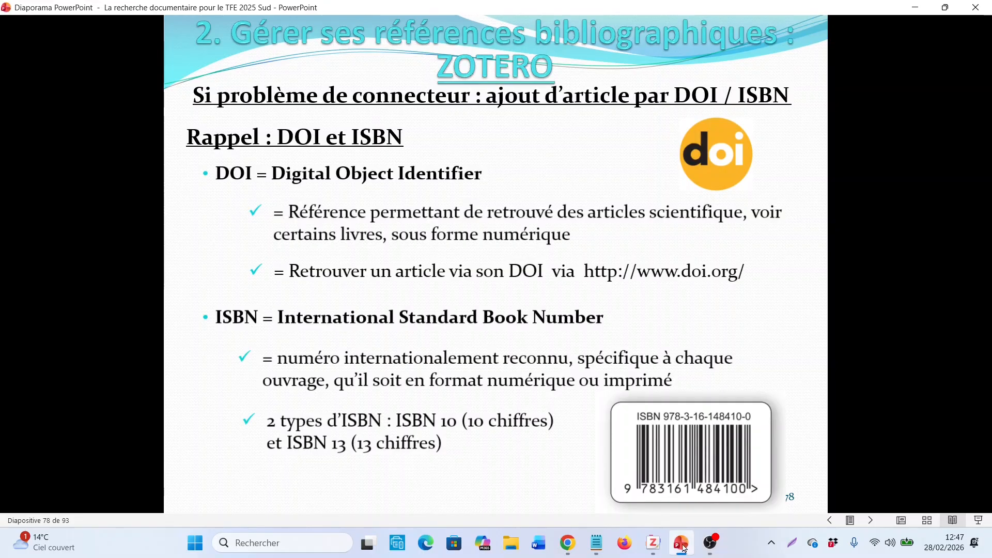
{"action": "left_click", "coordinate": [654, 543]}
{"action": "left_click", "coordinate": [598, 550]}
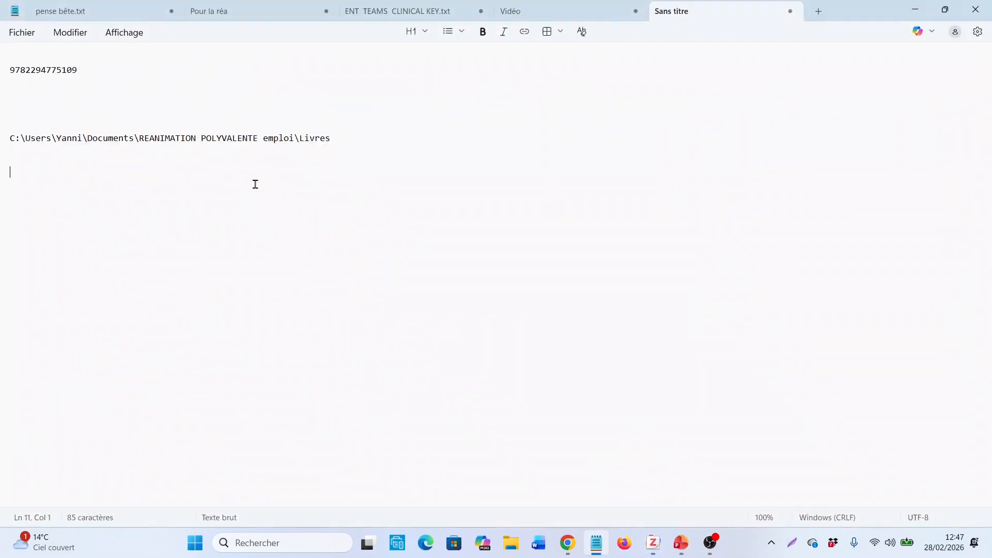
{"action": "double_click", "coordinate": [50, 69]}
{"action": "right_click", "coordinate": [52, 70]}
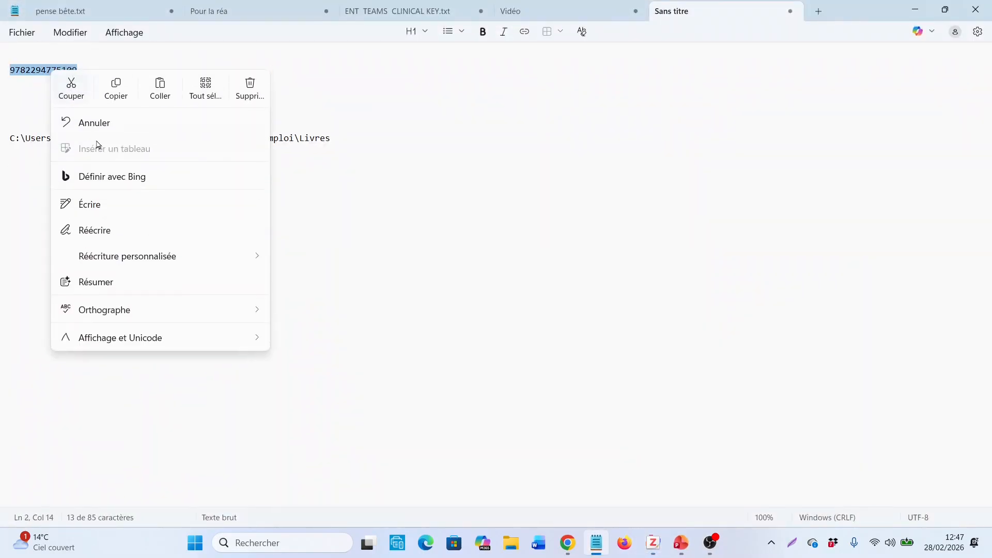
{"action": "left_click", "coordinate": [114, 93]}
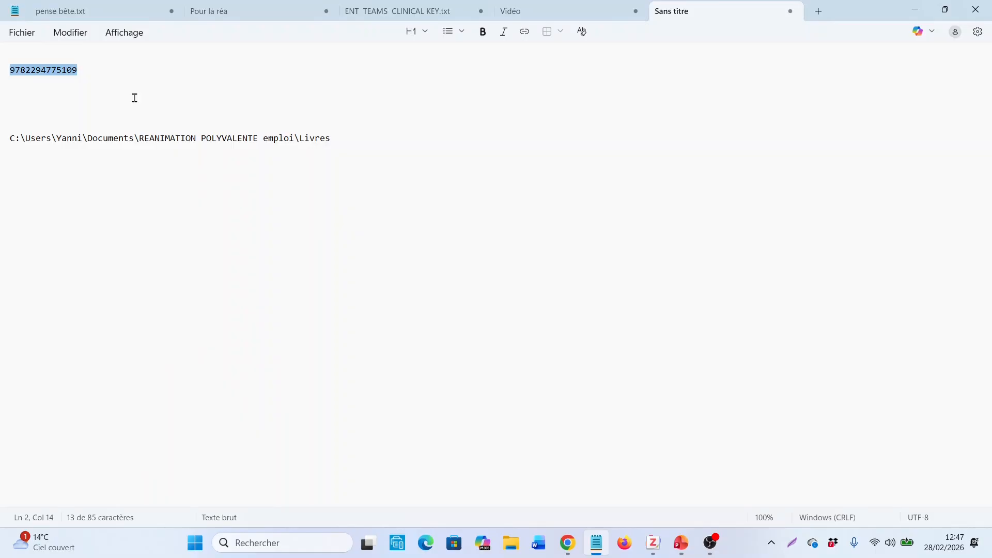
{"action": "left_click", "coordinate": [910, 9]}
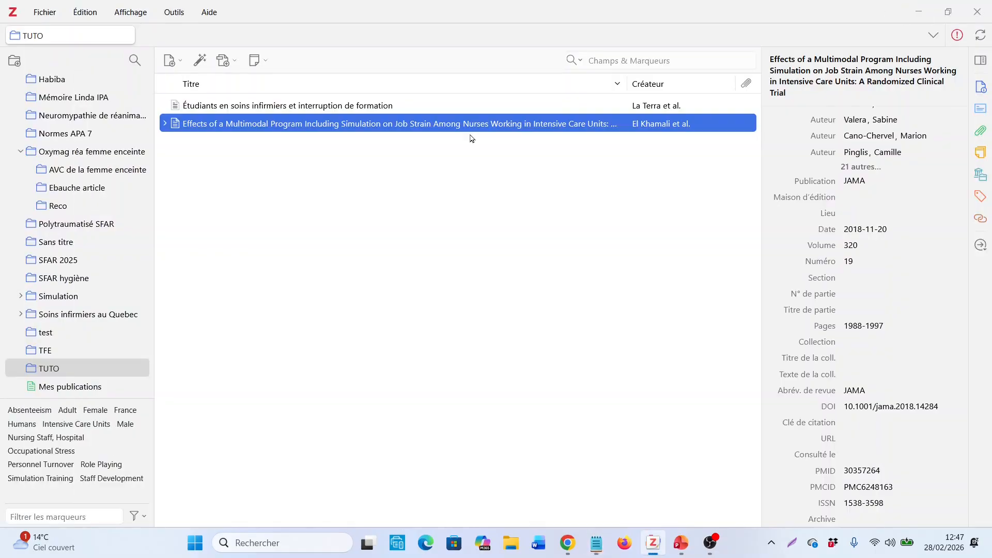
{"action": "left_click", "coordinate": [200, 61]}
{"action": "right_click", "coordinate": [223, 105]}
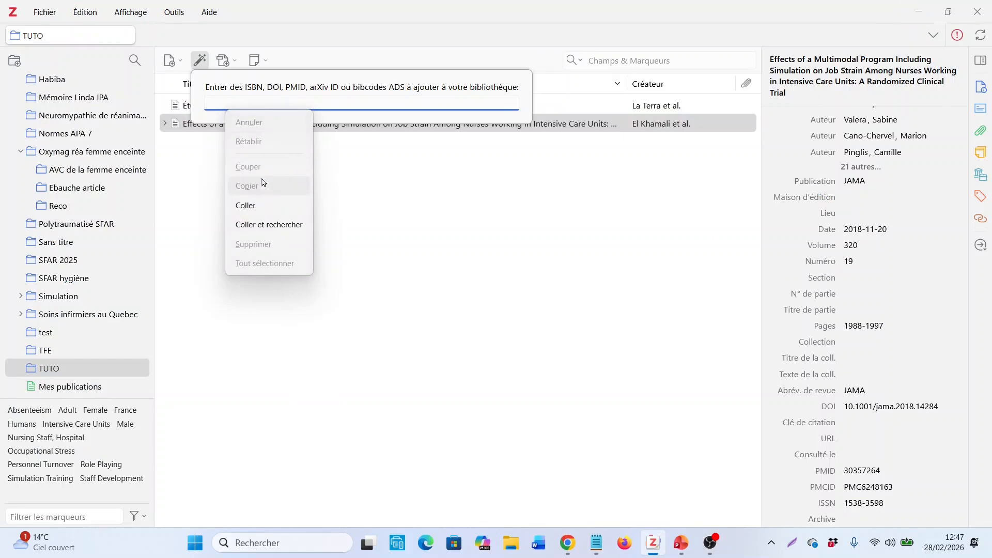
{"action": "left_click", "coordinate": [267, 210]}
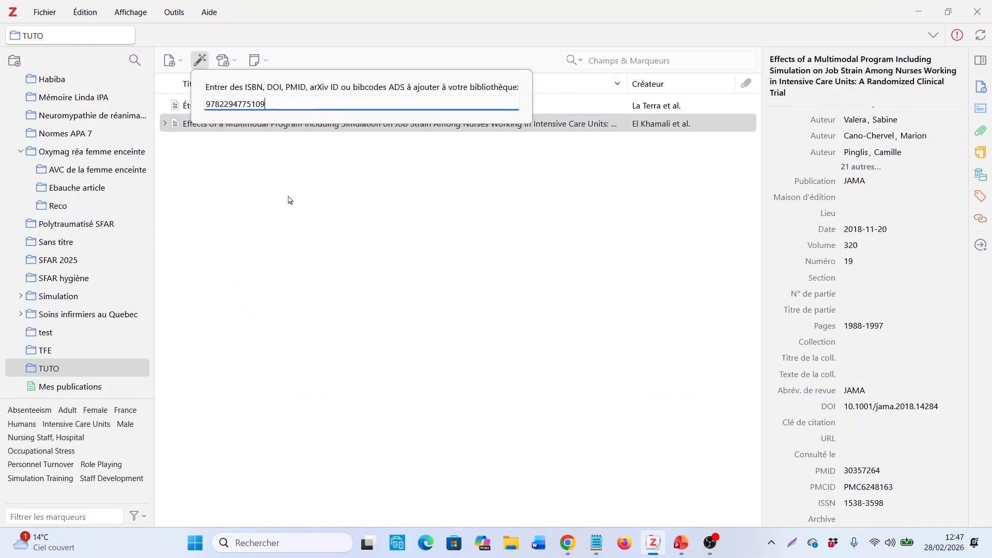
{"action": "key", "text": "Return"}
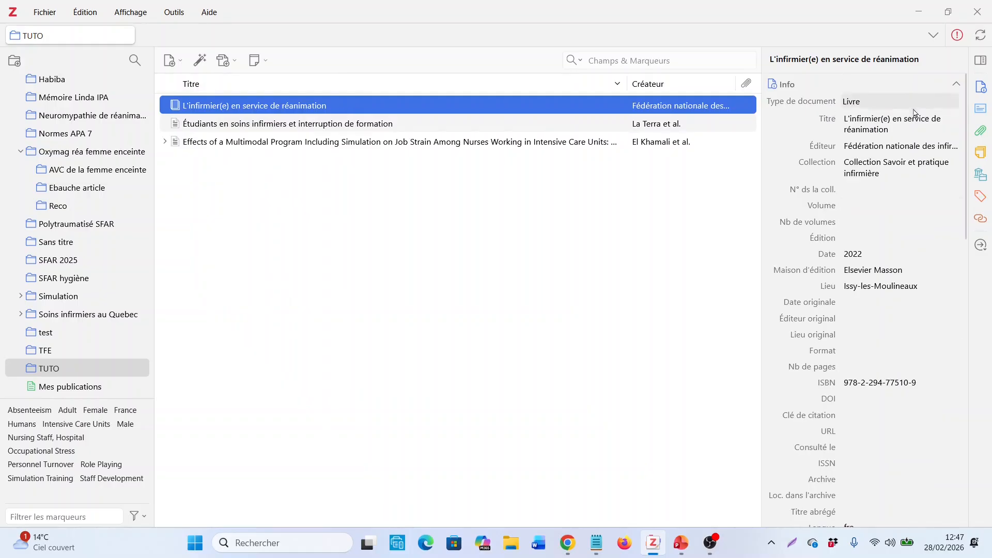
{"action": "scroll", "coordinate": [947, 451], "scroll_direction": "down", "scroll_amount": 3}
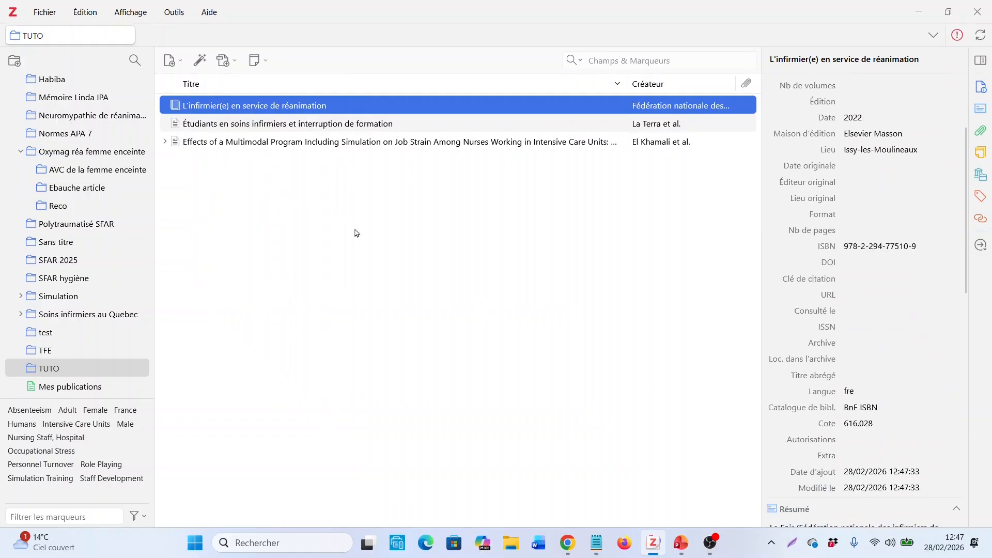
Start attaching a stored file to the book L'infirmier(e) en service de réanimation, and copy the Livres folder path from the Notepad note
{"action": "right_click", "coordinate": [319, 110]}
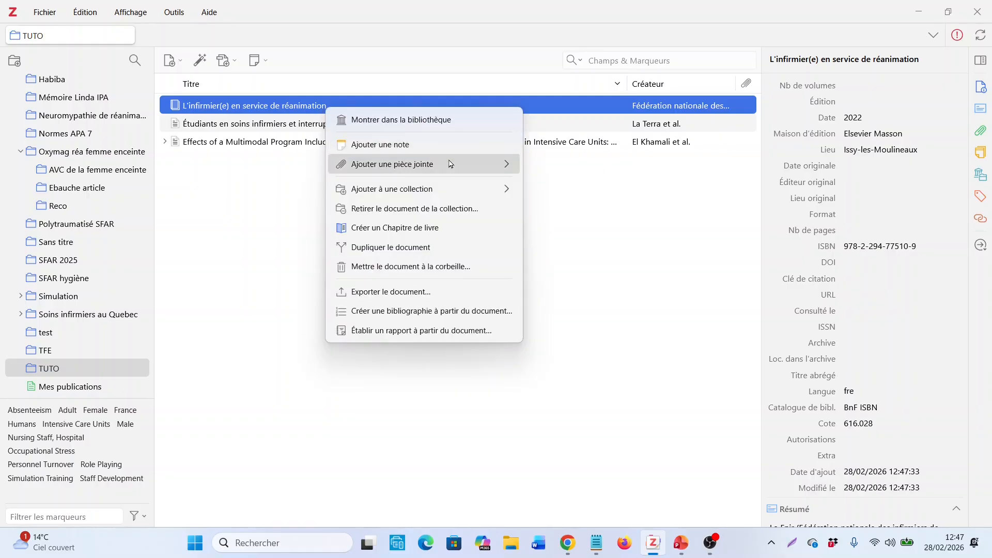
{"action": "mouse_move", "coordinate": [449, 163]}
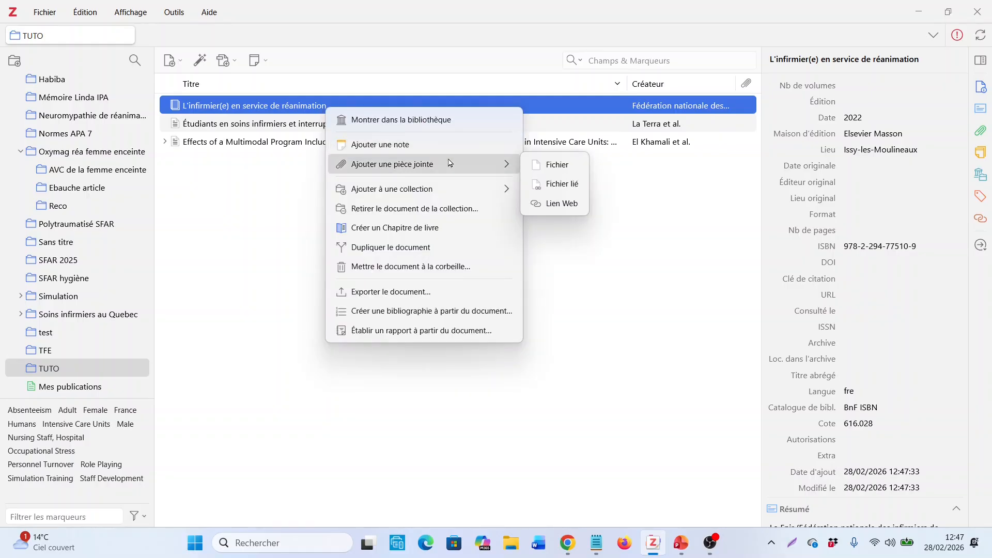
{"action": "left_click", "coordinate": [565, 165]}
{"action": "key", "text": "alt+Tab"}
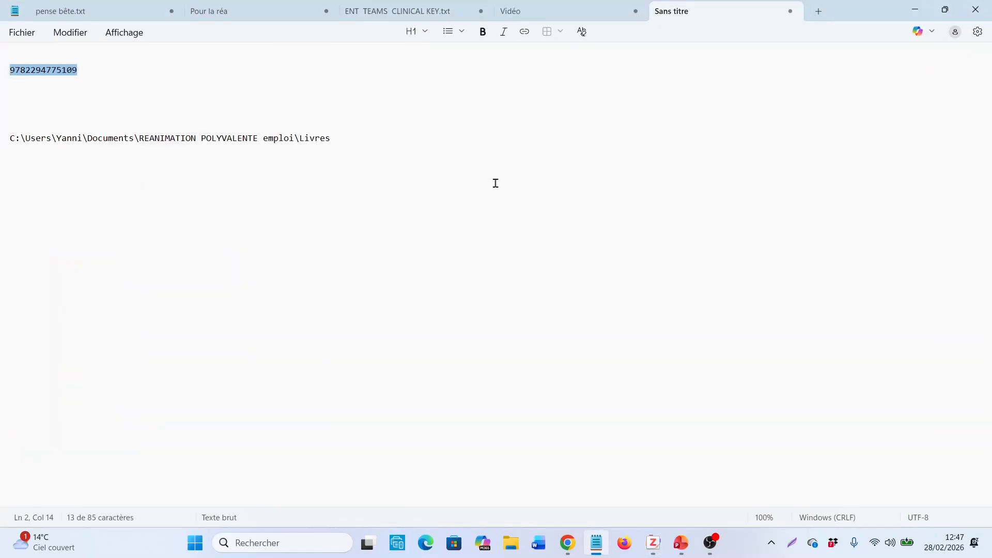
{"action": "left_click", "coordinate": [7, 158]}
{"action": "triple_click", "coordinate": [66, 141]}
{"action": "right_click", "coordinate": [66, 141]}
{"action": "left_click", "coordinate": [128, 150]}
{"action": "left_click", "coordinate": [915, 10]}
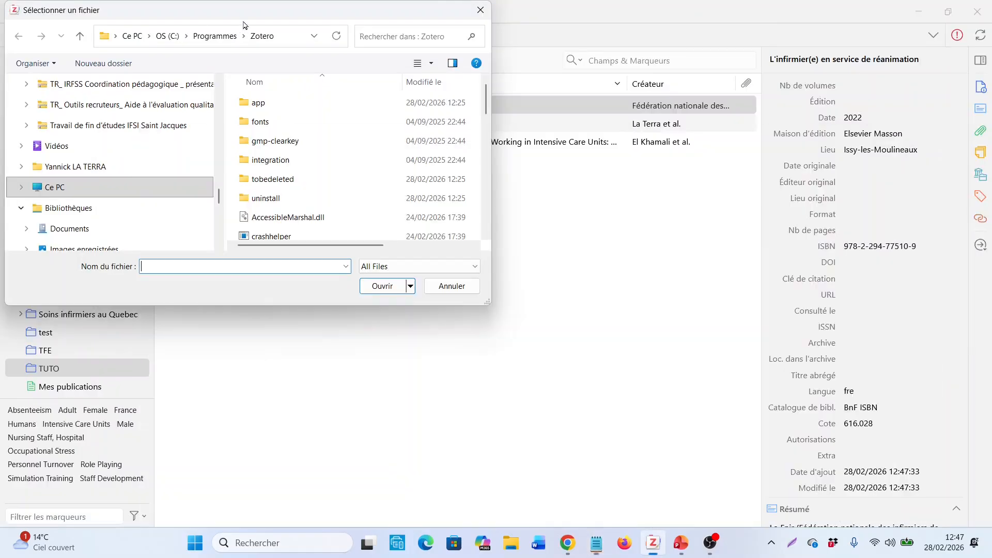
Go to the copied Livres folder path in the file dialog and attach the PDF "L'IDE en service de rea FNIR BIS" to the book
{"action": "left_click", "coordinate": [284, 34]}
{"action": "key", "text": "ctrl+v"}
{"action": "key", "text": "Return"}
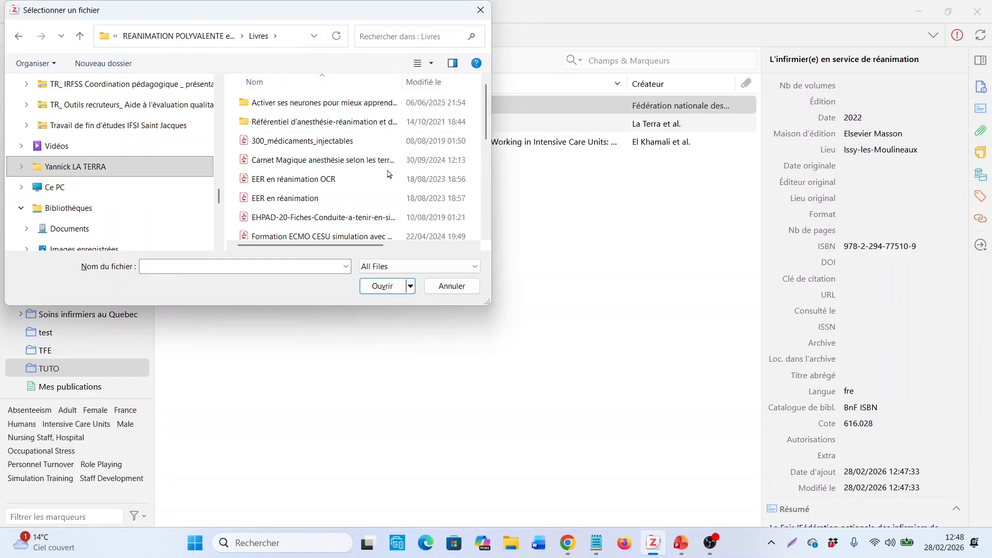
{"action": "scroll", "coordinate": [389, 174], "scroll_direction": "down", "scroll_amount": 3}
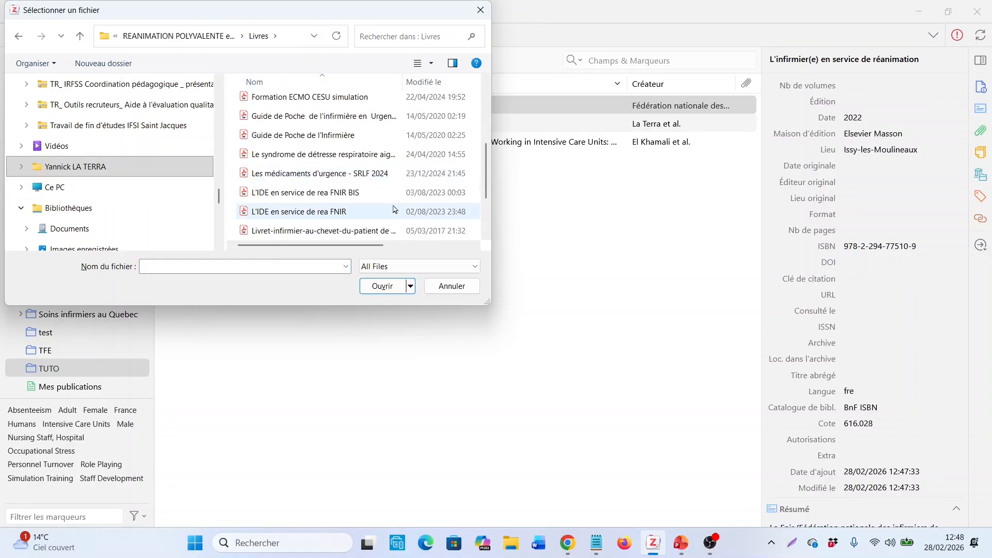
{"action": "double_click", "coordinate": [443, 14]}
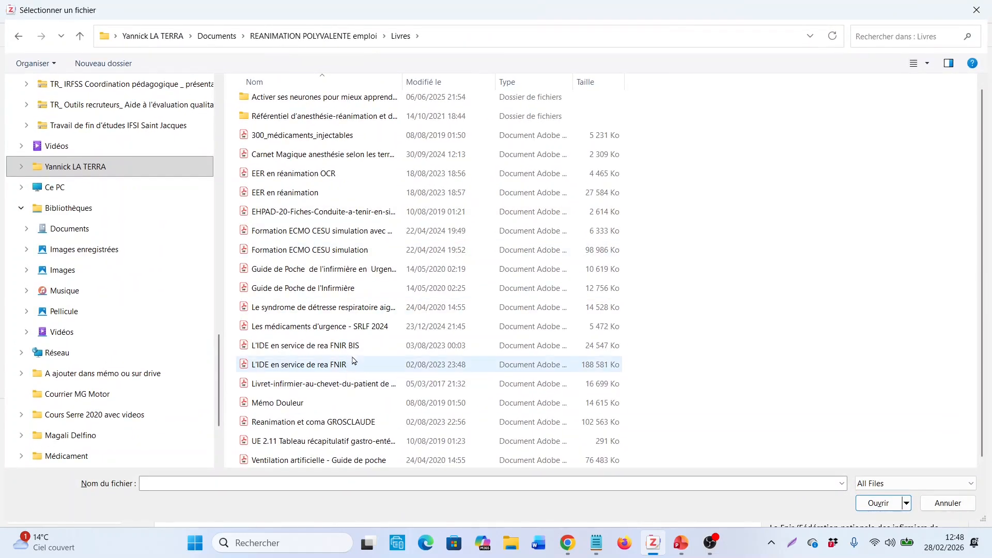
{"action": "left_click", "coordinate": [364, 348]}
{"action": "left_click", "coordinate": [881, 502]}
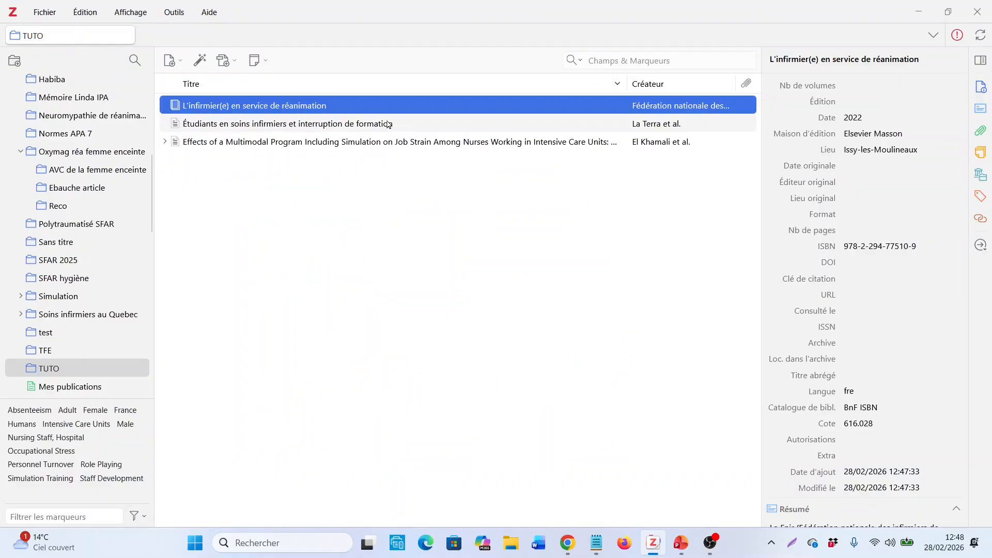
Show the book's PDF attachment, open it in the reader and look through its first pages
{"action": "left_click", "coordinate": [389, 128]}
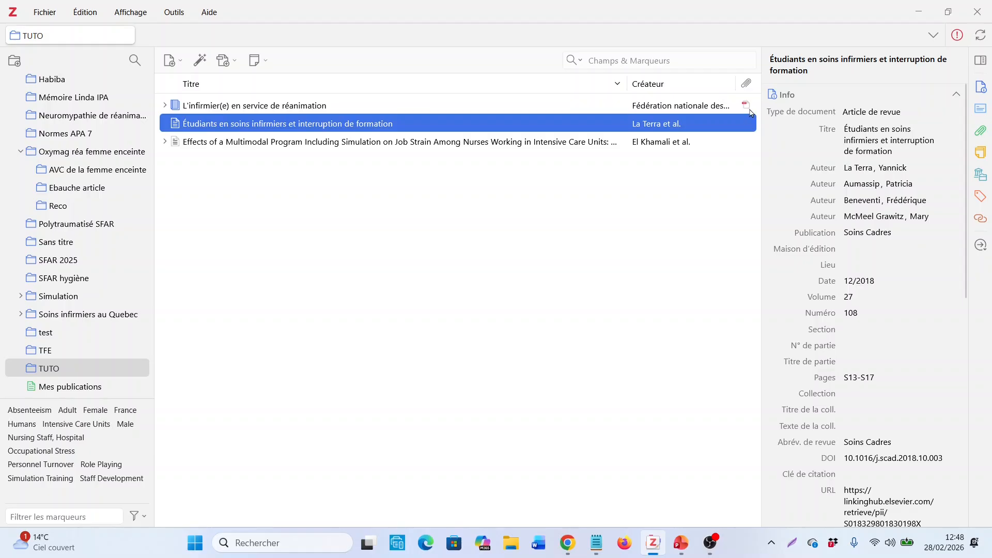
{"action": "left_click", "coordinate": [747, 106]}
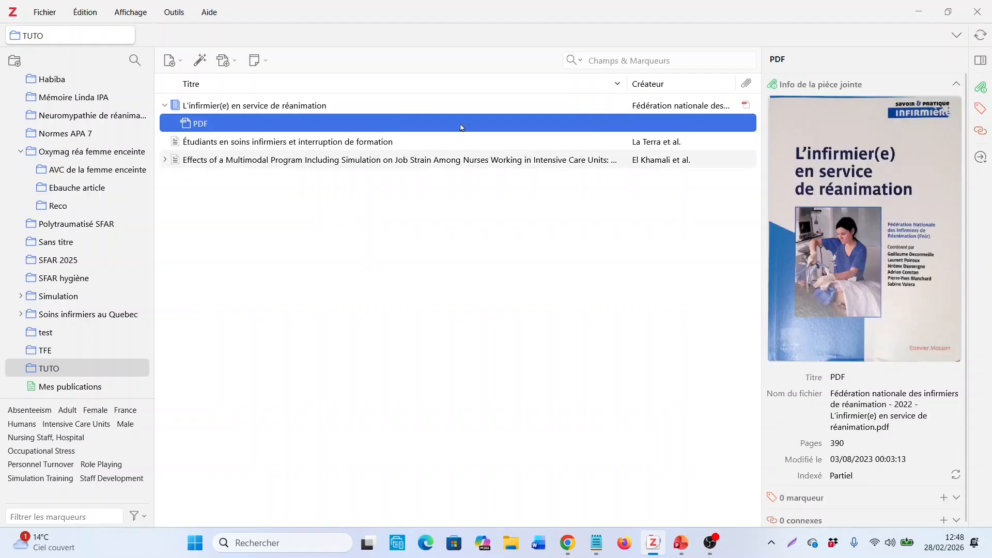
{"action": "double_click", "coordinate": [206, 125]}
{"action": "scroll", "coordinate": [517, 265], "scroll_direction": "down", "scroll_amount": 12}
{"action": "scroll", "coordinate": [539, 266], "scroll_direction": "down", "scroll_amount": 10}
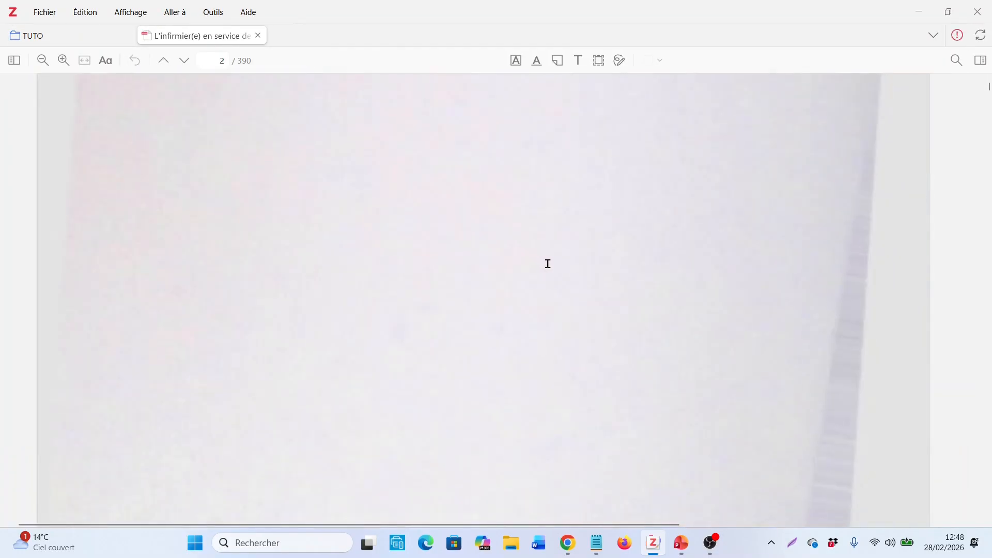